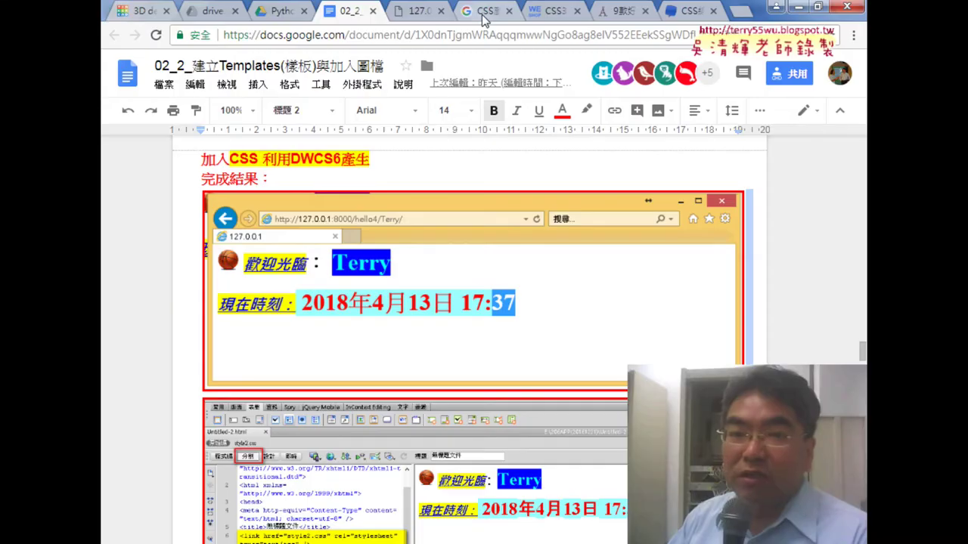
- Scroll up through the Google Docs lesson to review the finished-result screenshot
{"action": "scroll", "coordinate": [420, 163], "scroll_direction": "up", "scroll_amount": 3}
{"action": "scroll", "coordinate": [419, 163], "scroll_direction": "up", "scroll_amount": 2}
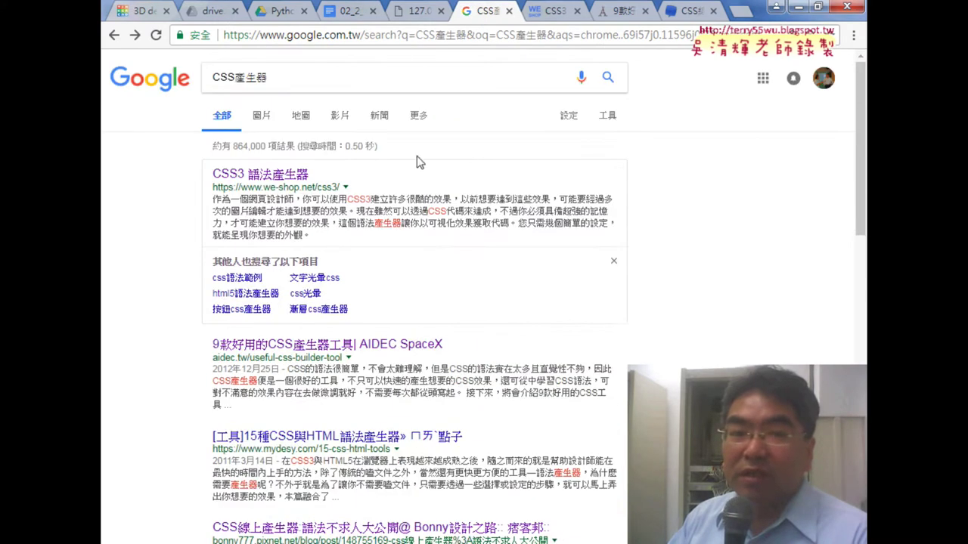
- Look over the CSS產生器 search results, mark 'CSS' in the query, then return to Dreamweaver's style.css
{"action": "triple_click", "coordinate": [281, 78]}
{"action": "scroll", "coordinate": [378, 250], "scroll_direction": "down", "scroll_amount": 1}
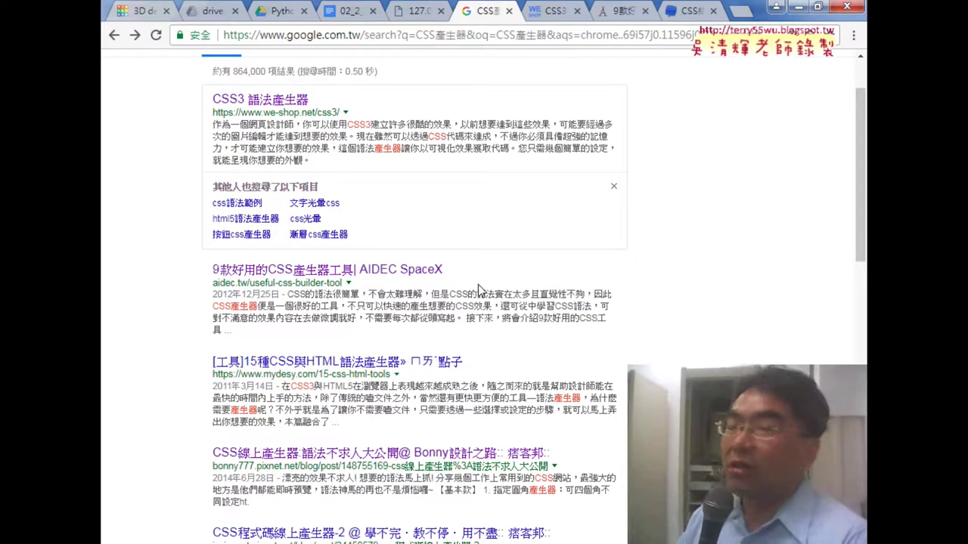
{"action": "scroll", "coordinate": [577, 354], "scroll_direction": "up", "scroll_amount": 1}
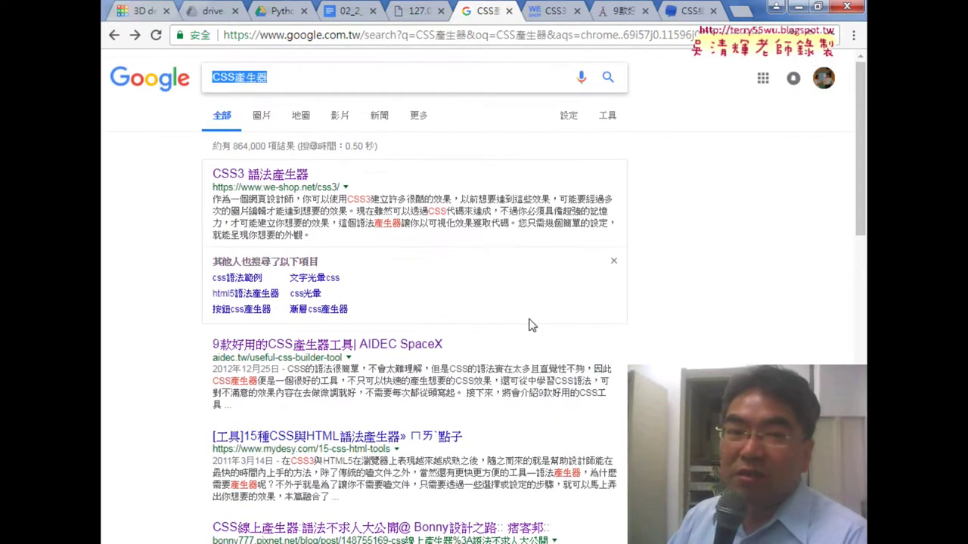
{"action": "left_click_drag", "start_coordinate": [232, 86], "coordinate": [211, 82]}
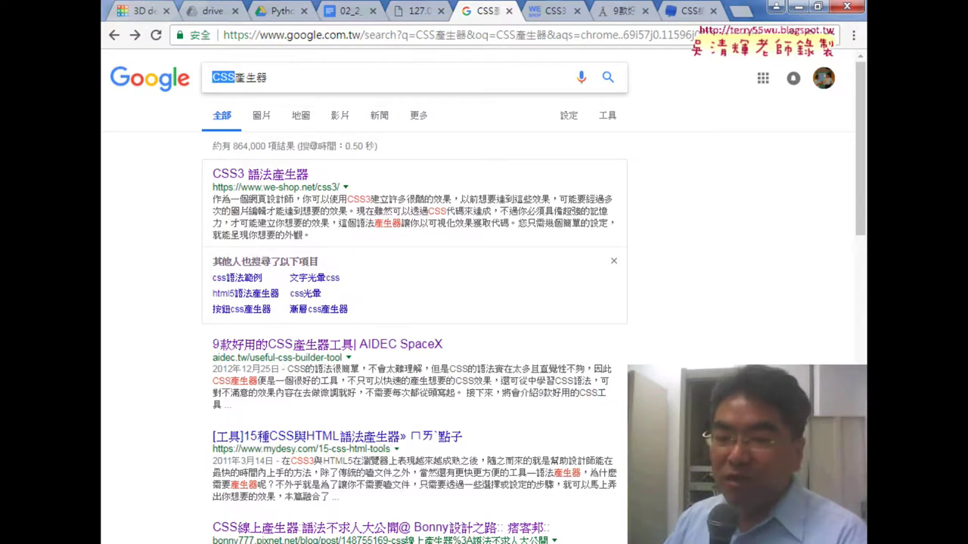
{"action": "key", "text": "alt+Tab"}
{"action": "left_click", "coordinate": [163, 46]}
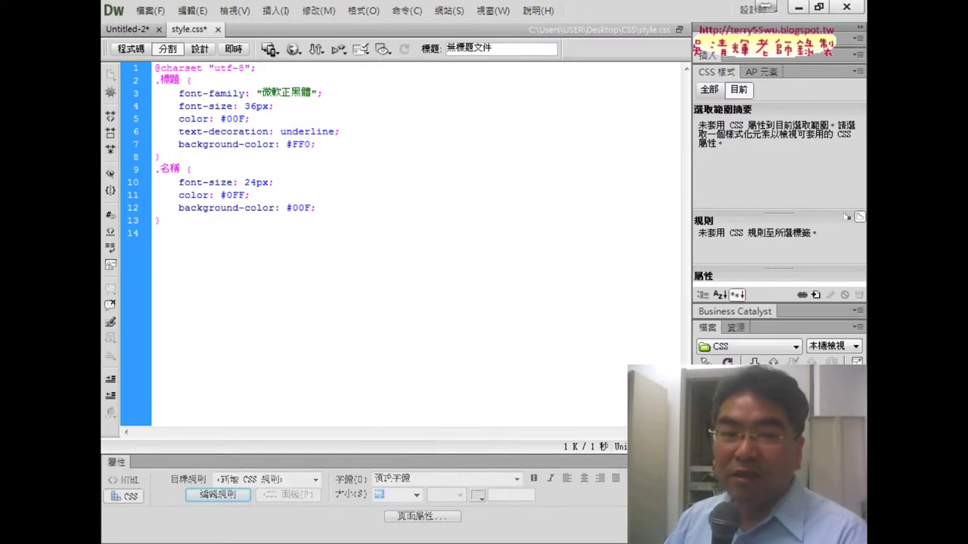
- Select the font-family value on line 3 of style.css
{"action": "left_click", "coordinate": [243, 182]}
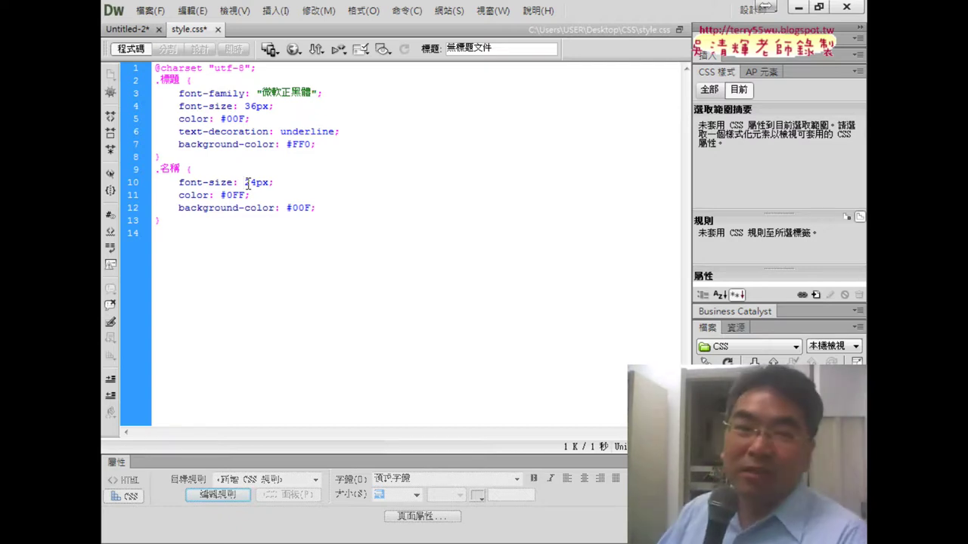
{"action": "double_click", "coordinate": [181, 93]}
{"action": "left_click", "coordinate": [305, 92]}
{"action": "left_click_drag", "start_coordinate": [180, 93], "coordinate": [307, 93]}
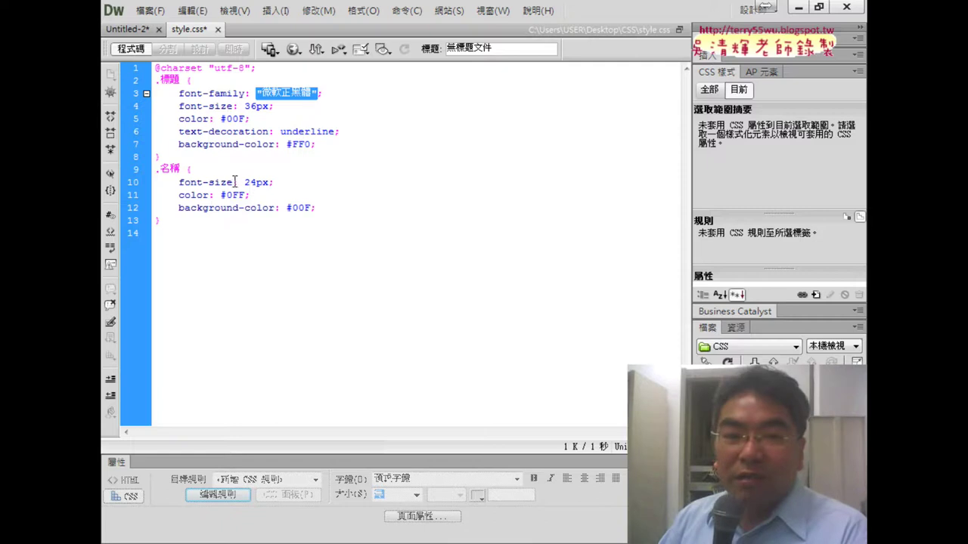
- Retype the 24px font-size on line 10, undo back to the original, and minimise Dreamweaver
{"action": "left_click_drag", "start_coordinate": [234, 182], "coordinate": [278, 181]}
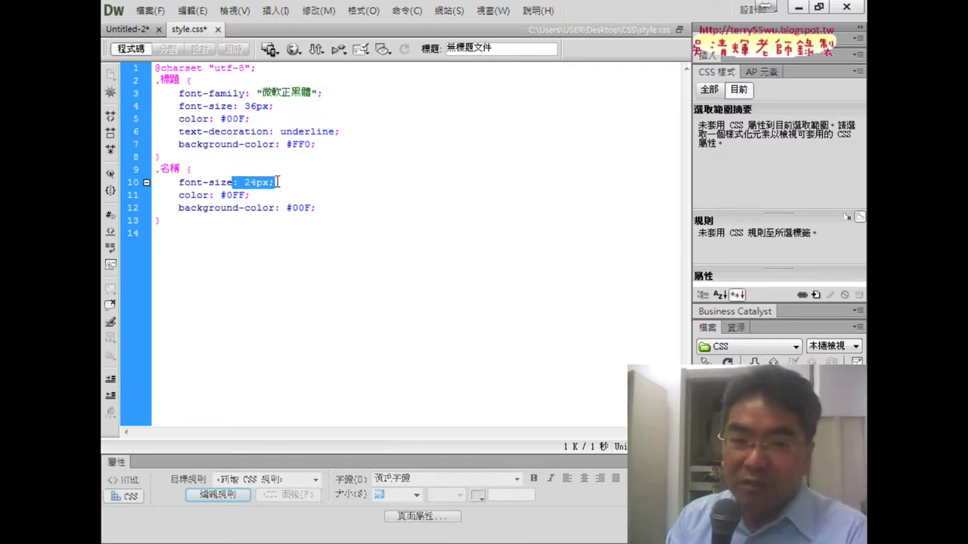
{"action": "key", "text": "Delete"}
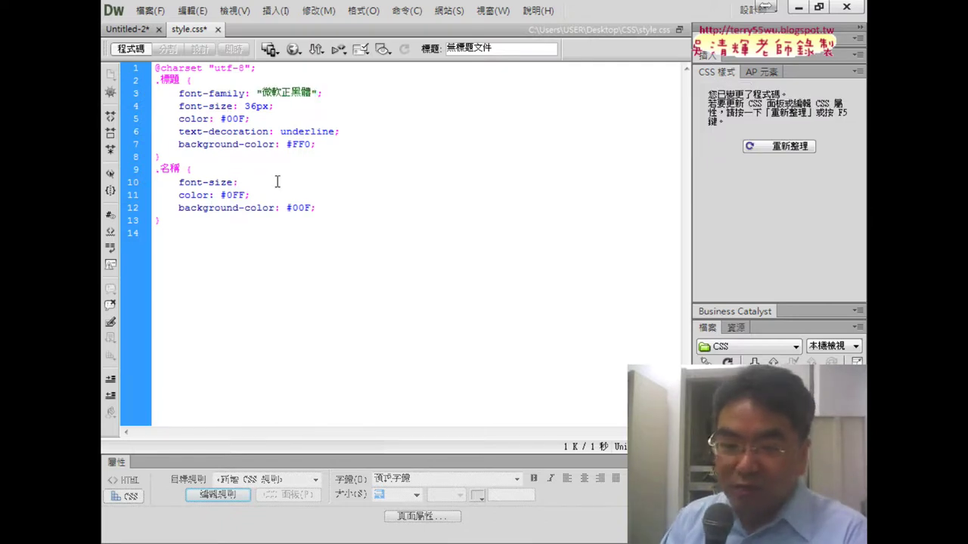
{"action": "type", "text": "24"}
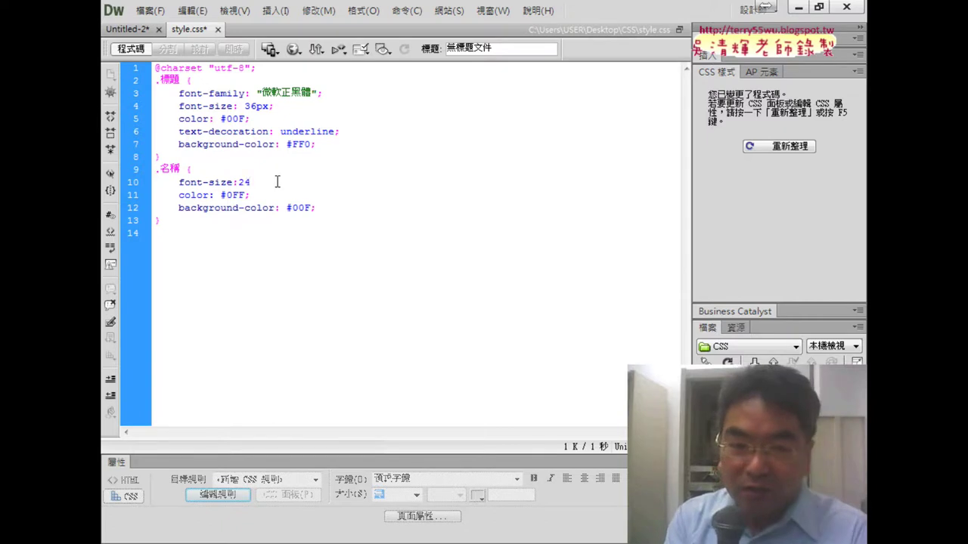
{"action": "key", "text": "ctrl+z"}
{"action": "key", "text": "ctrl+z"}
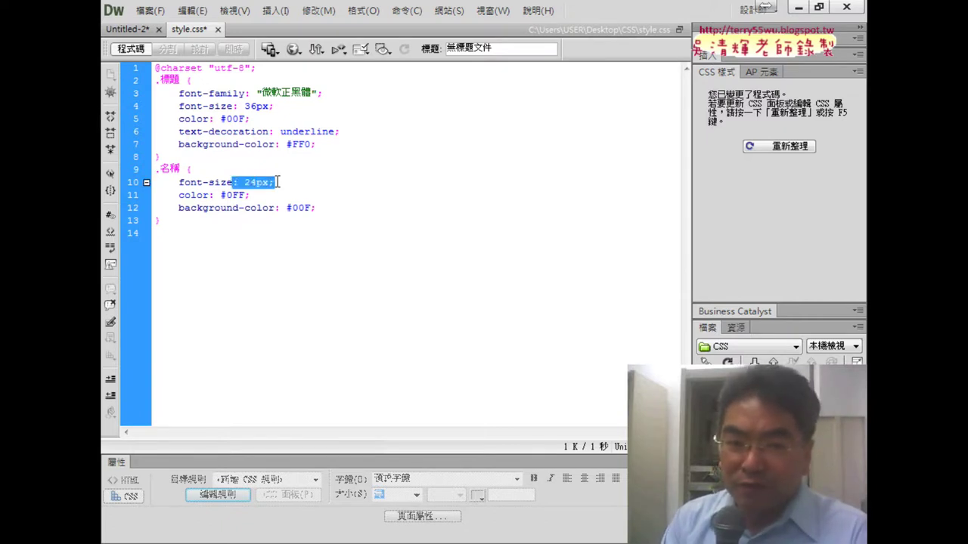
{"action": "key", "text": "Delete"}
{"action": "type", "text": "24"}
{"action": "key", "text": "ctrl+z"}
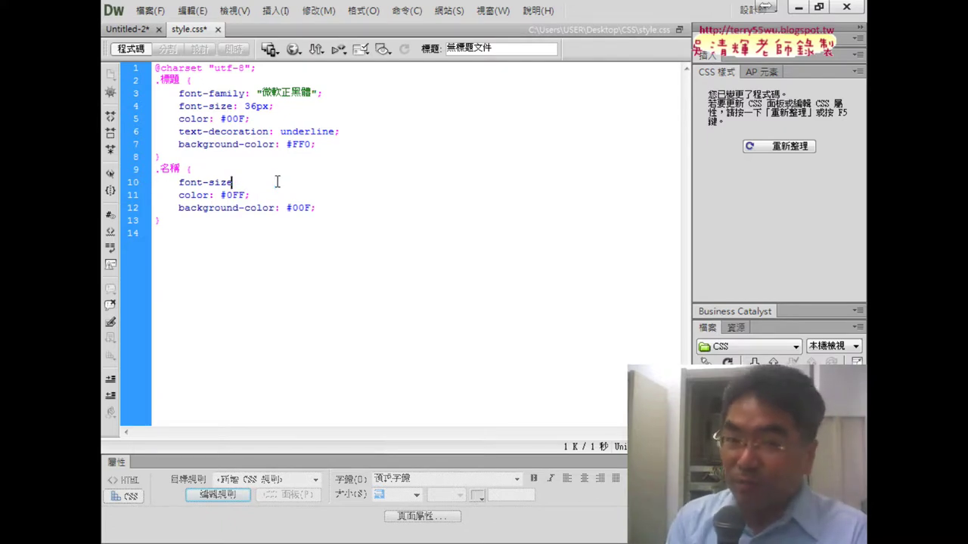
{"action": "key", "text": "ctrl+z"}
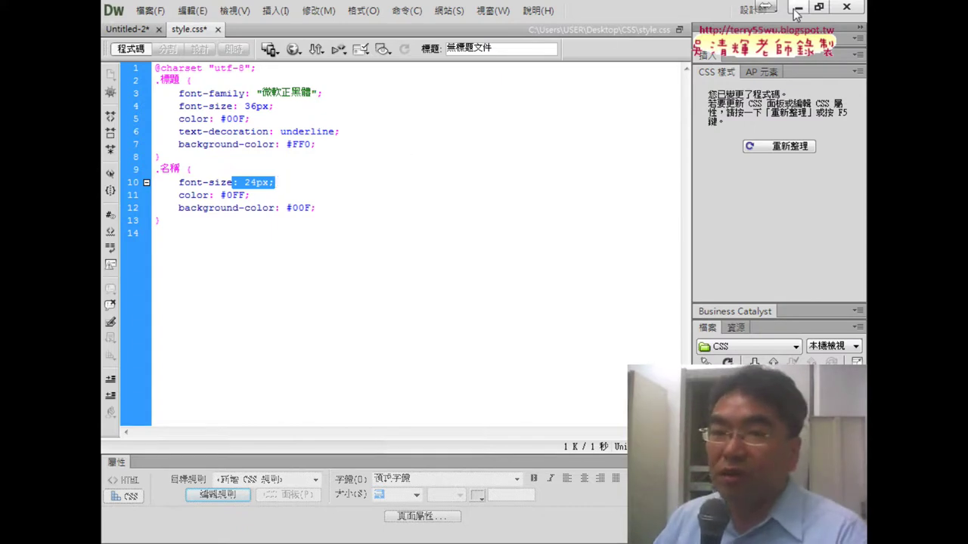
{"action": "left_click", "coordinate": [532, 178]}
{"action": "left_click", "coordinate": [799, 8]}
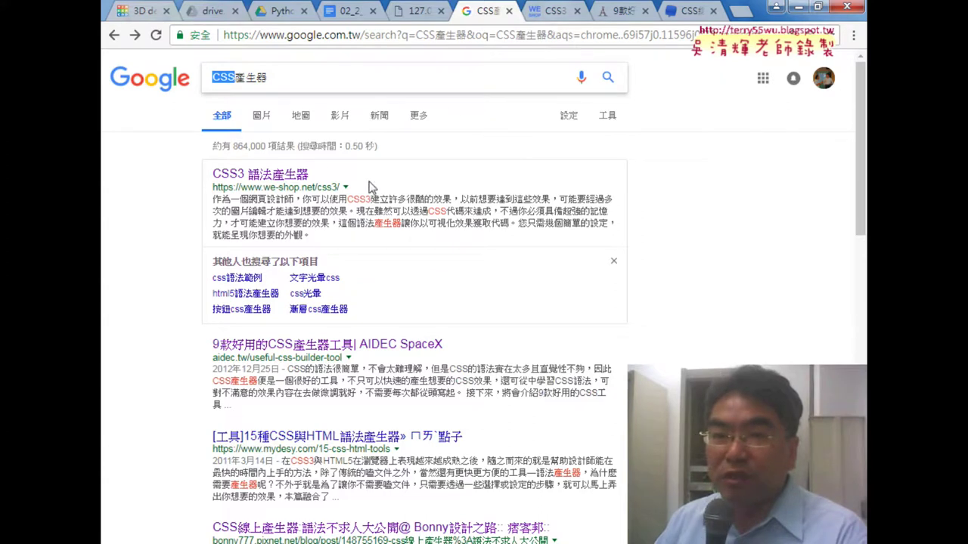
- Open the CSS3 語法產生器 site and its text-shadow generator
{"action": "left_click", "coordinate": [556, 10]}
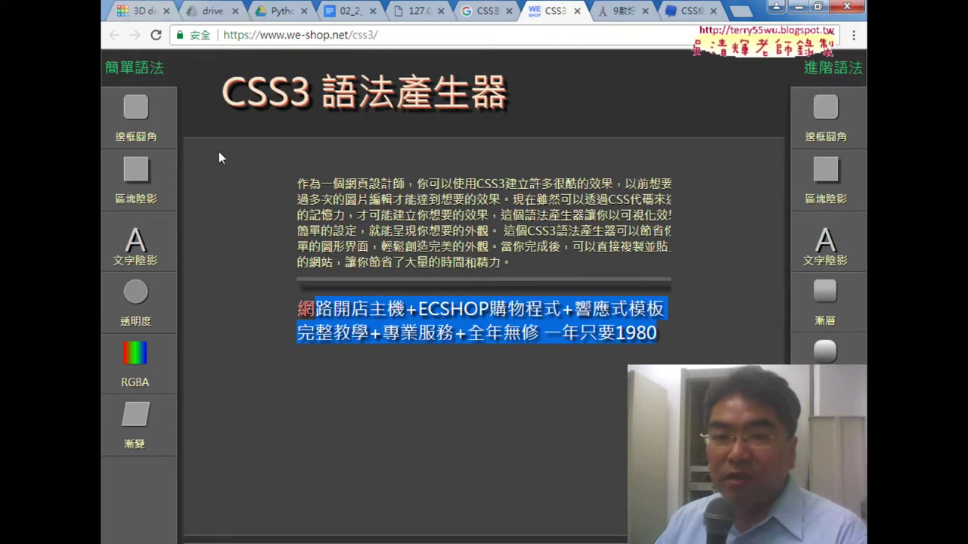
{"action": "left_click", "coordinate": [143, 260]}
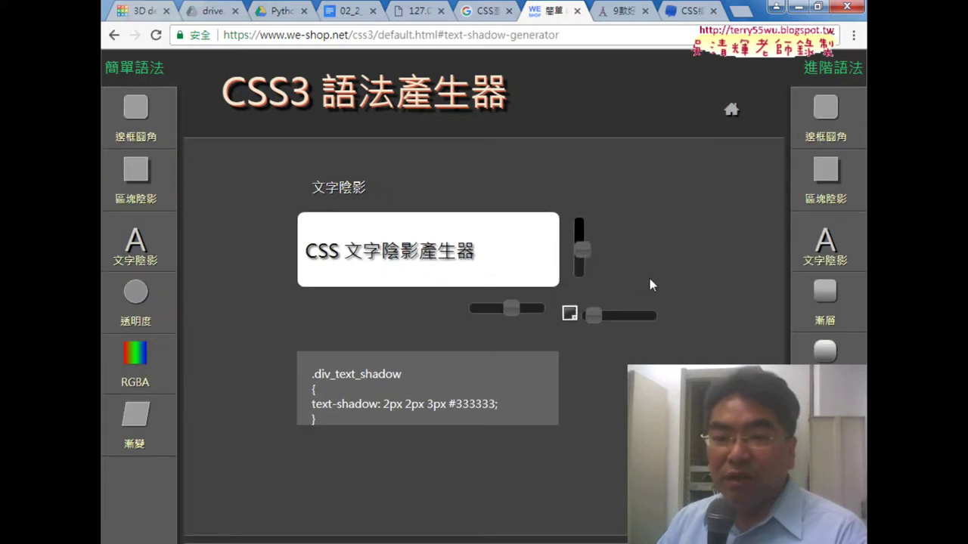
- Try out the shadow offset and blur sliders and select the generated code
{"action": "left_click_drag", "start_coordinate": [581, 250], "coordinate": [581, 231]}
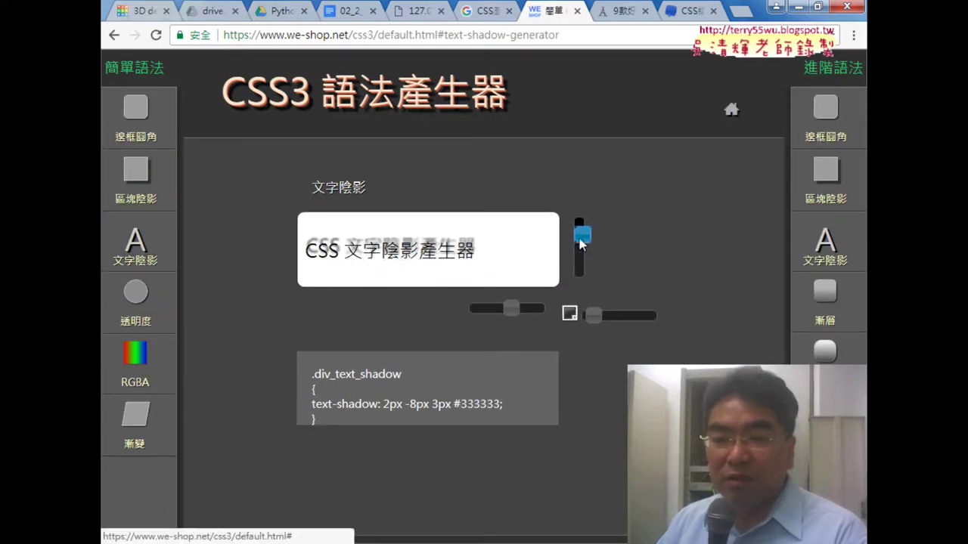
{"action": "left_click_drag", "start_coordinate": [511, 311], "coordinate": [500, 309]}
{"action": "left_click_drag", "start_coordinate": [593, 316], "coordinate": [625, 316]}
{"action": "left_click_drag", "start_coordinate": [330, 424], "coordinate": [309, 384]}
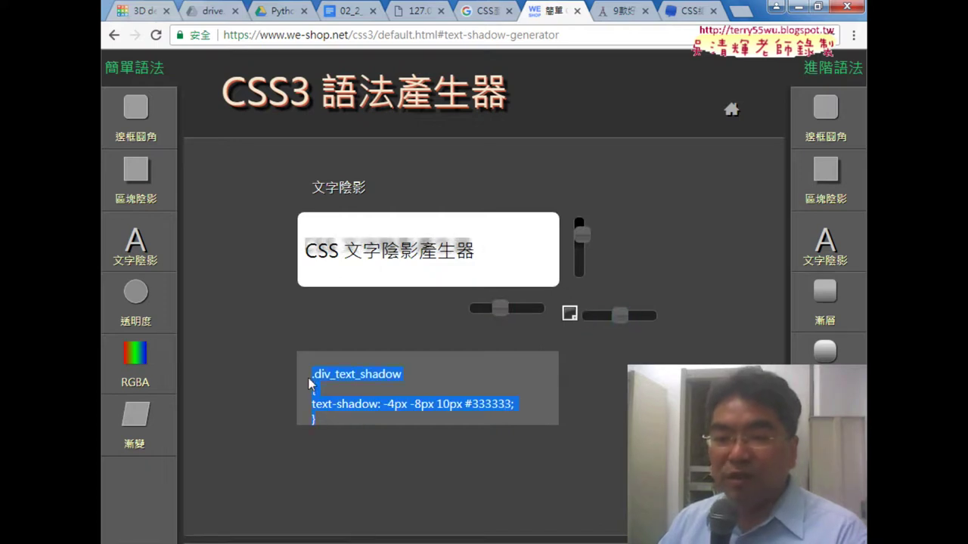
{"action": "left_click_drag", "start_coordinate": [324, 424], "coordinate": [310, 390]}
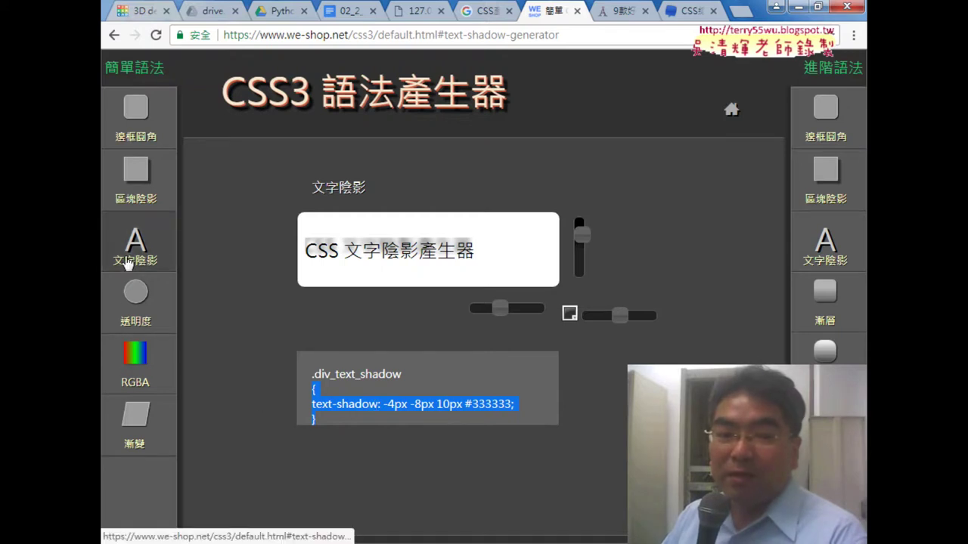
- Adjust the sliders so the shadow reads 12px 6px 5px #333333
{"action": "left_click_drag", "start_coordinate": [500, 308], "coordinate": [524, 308]}
{"action": "mouse_move", "coordinate": [580, 236]}
{"action": "left_mouse_down"}
{"action": "mouse_move", "coordinate": [583, 263]}
{"action": "mouse_move", "coordinate": [581, 255]}
{"action": "left_mouse_up"}
{"action": "mouse_move", "coordinate": [524, 308]}
{"action": "left_mouse_down"}
{"action": "mouse_move", "coordinate": [512, 310]}
{"action": "mouse_move", "coordinate": [531, 308]}
{"action": "left_mouse_up"}
{"action": "left_click_drag", "start_coordinate": [618, 317], "coordinate": [597, 321]}
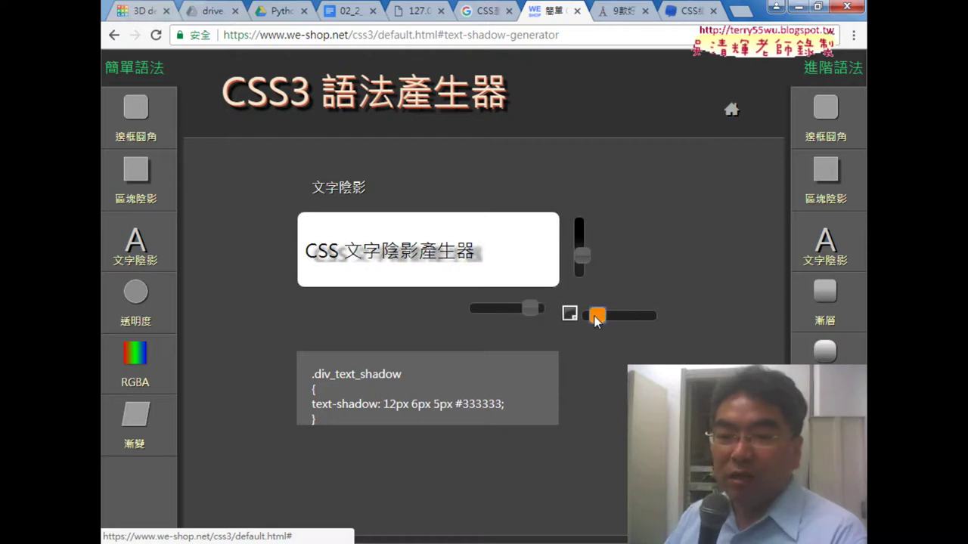
- Make the shadow purple #8E20B0 and select the resulting text-shadow declaration
{"action": "left_click", "coordinate": [570, 314]}
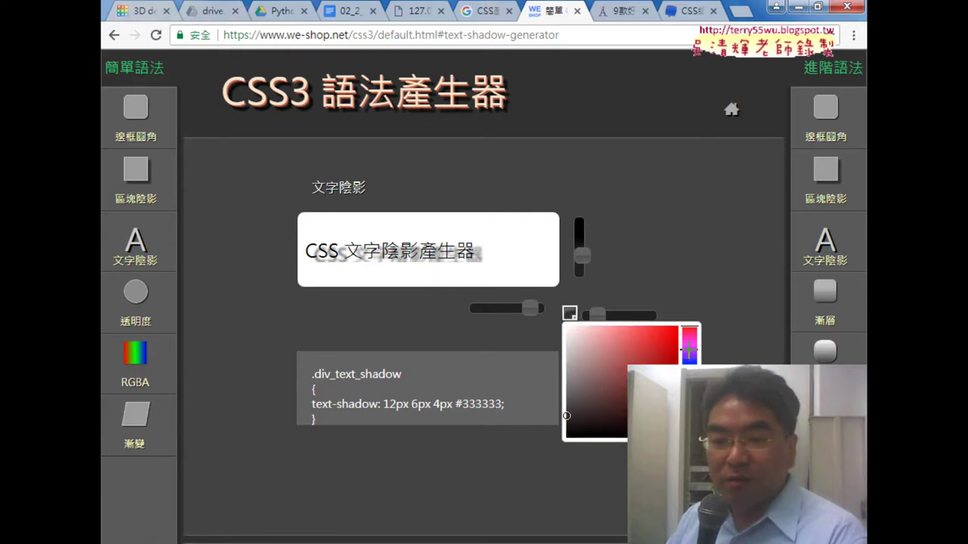
{"action": "left_click", "coordinate": [658, 358]}
{"action": "left_click", "coordinate": [670, 284]}
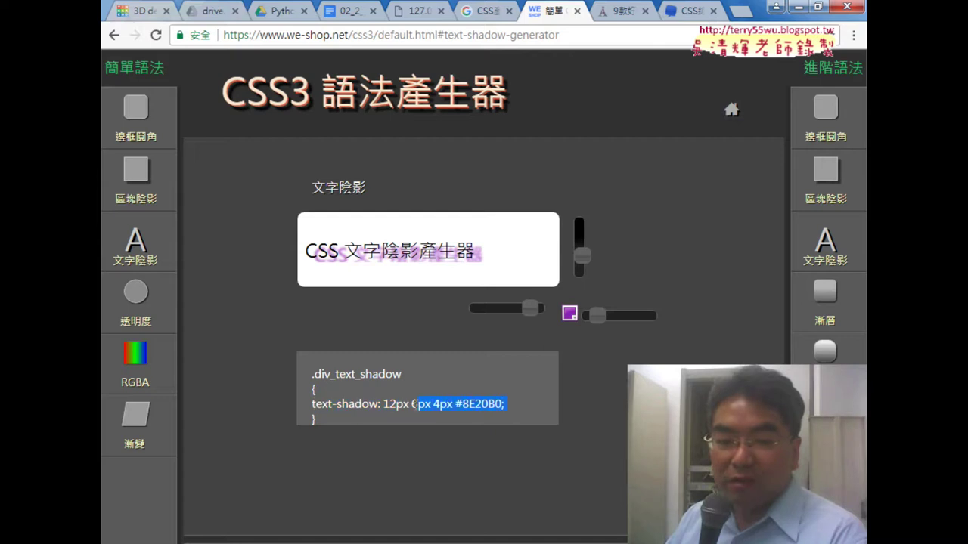
{"action": "left_click_drag", "start_coordinate": [327, 404], "coordinate": [313, 409]}
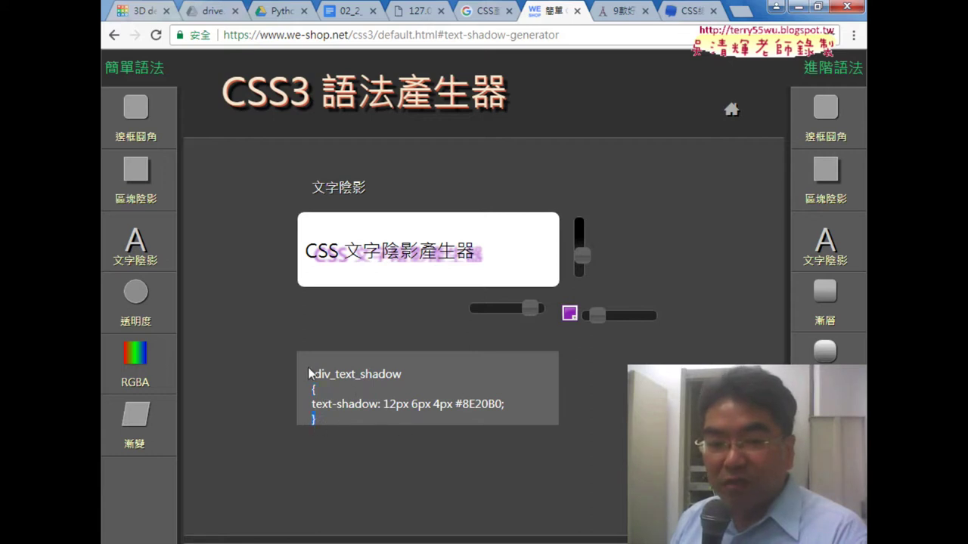
- Copy the text-shadow: 12px 6px 4px #8E20B0 declaration and return to Dreamweaver's style.css
{"action": "left_click_drag", "start_coordinate": [320, 373], "coordinate": [313, 373]}
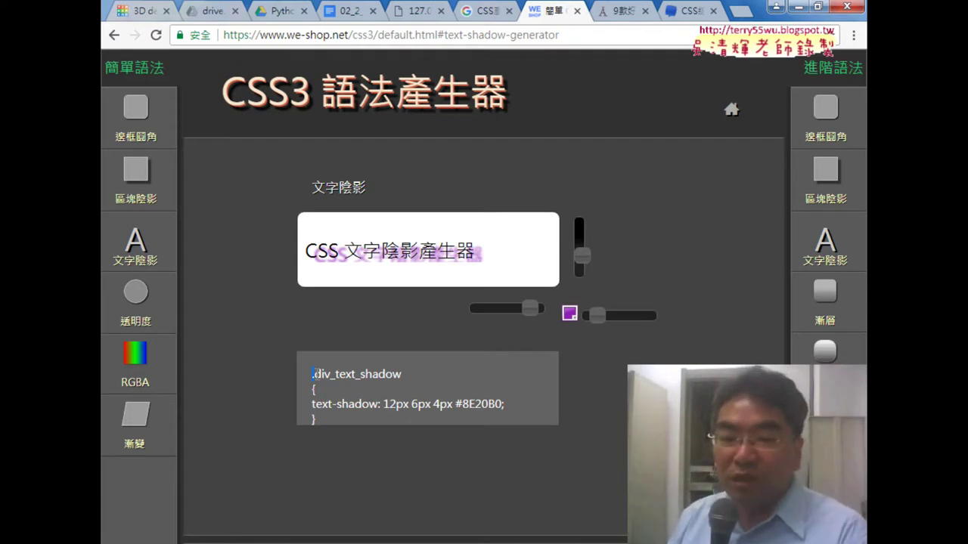
{"action": "left_click_drag", "start_coordinate": [313, 373], "coordinate": [409, 374]}
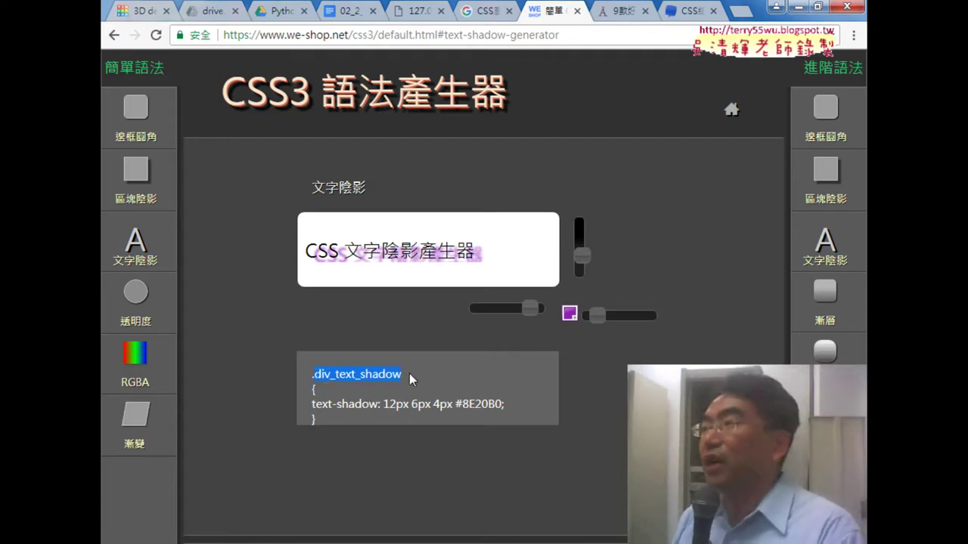
{"action": "left_click", "coordinate": [514, 412]}
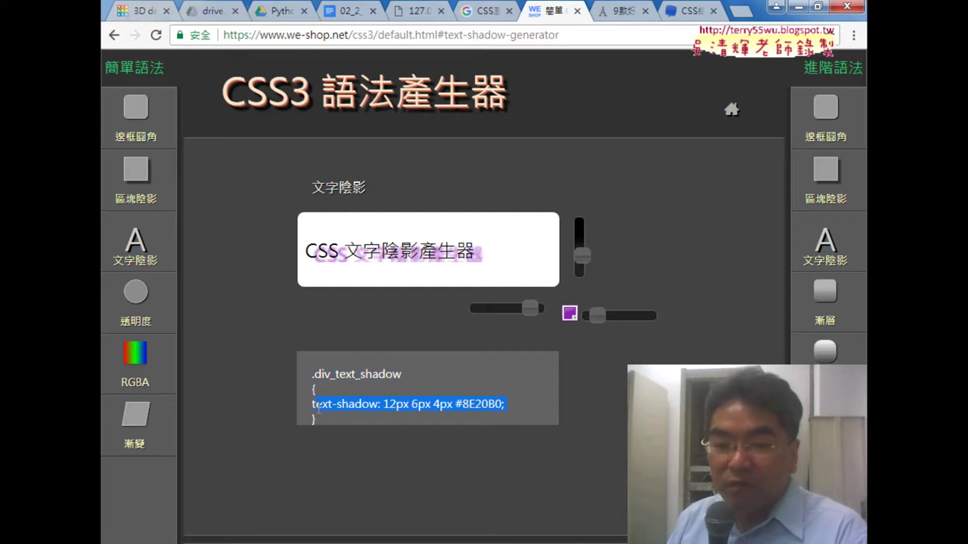
{"action": "right_click", "coordinate": [360, 404]}
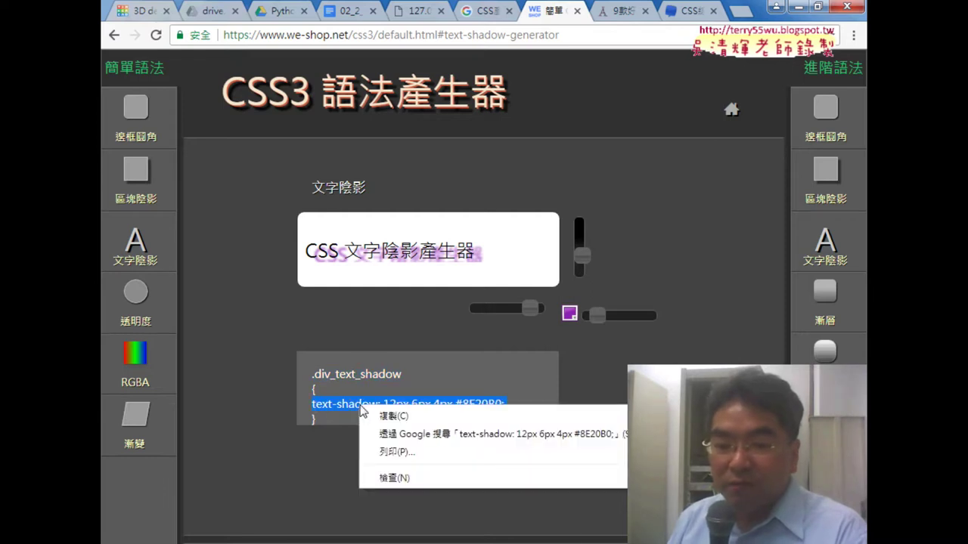
{"action": "left_click", "coordinate": [387, 417]}
{"action": "left_click", "coordinate": [797, 6]}
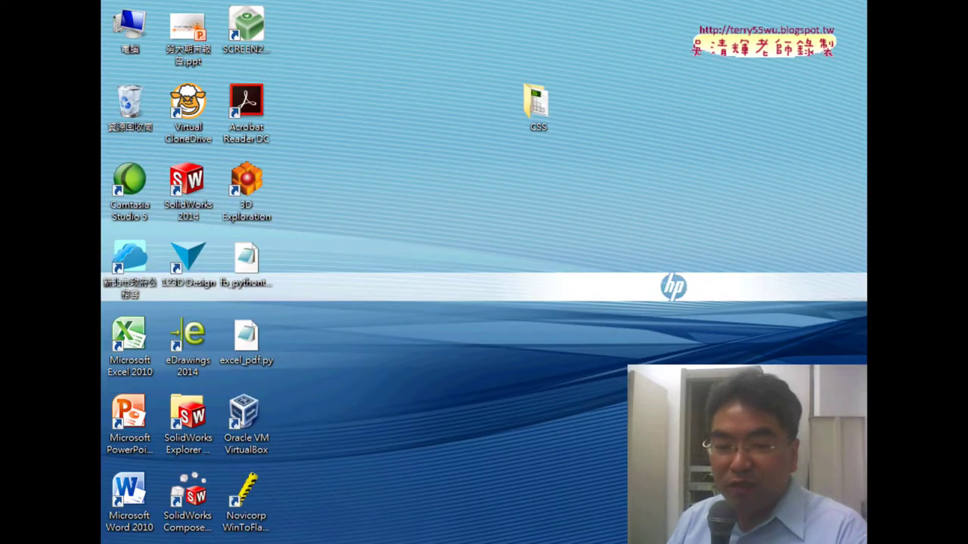
{"action": "left_click", "coordinate": [466, 541]}
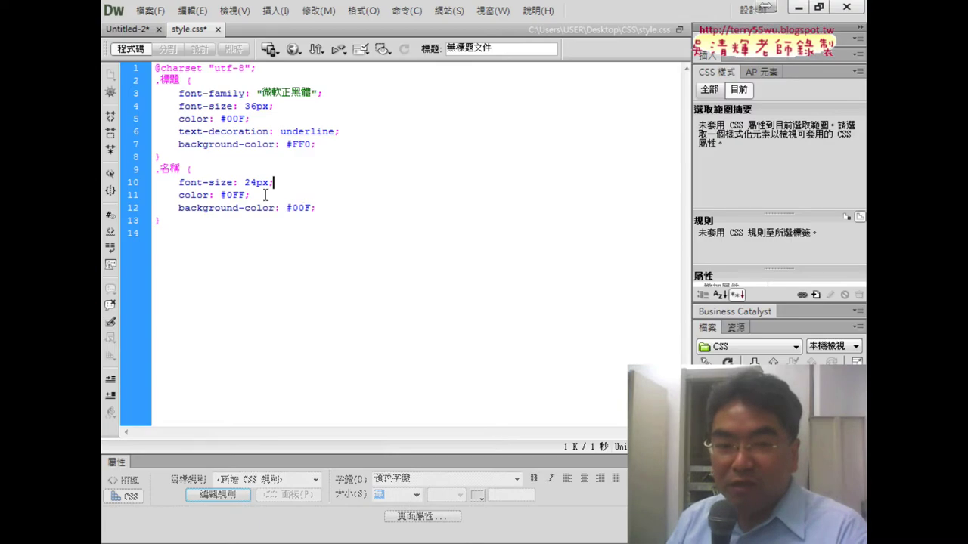
- Insert text-shadow: 12px 6px 4px #8E20B0 at the start of the .名稱 rule
{"action": "left_click", "coordinate": [217, 171]}
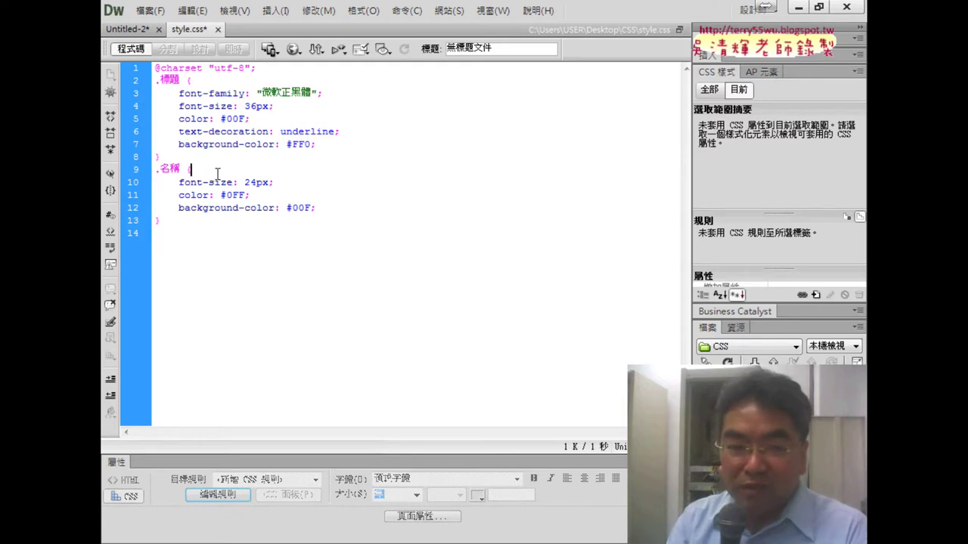
{"action": "key", "text": "Return"}
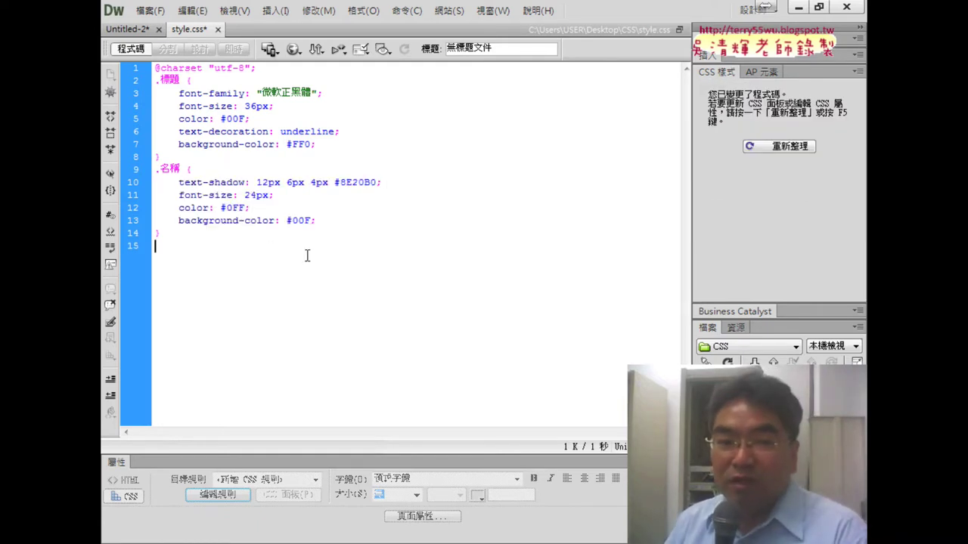
{"action": "left_click_drag", "start_coordinate": [179, 182], "coordinate": [386, 182]}
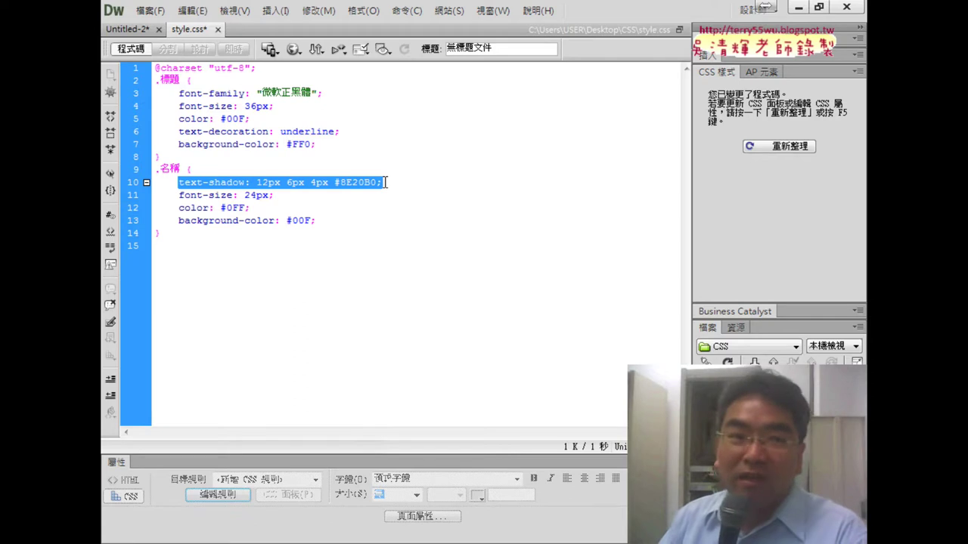
{"action": "left_click", "coordinate": [131, 30]}
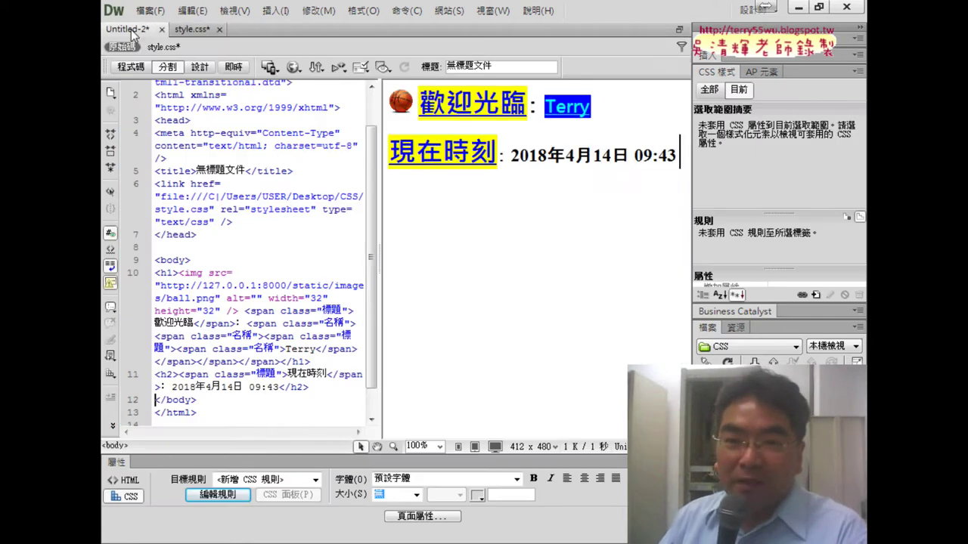
- Apply the 標題 class to Terry through the Properties class list
{"action": "left_click", "coordinate": [567, 106]}
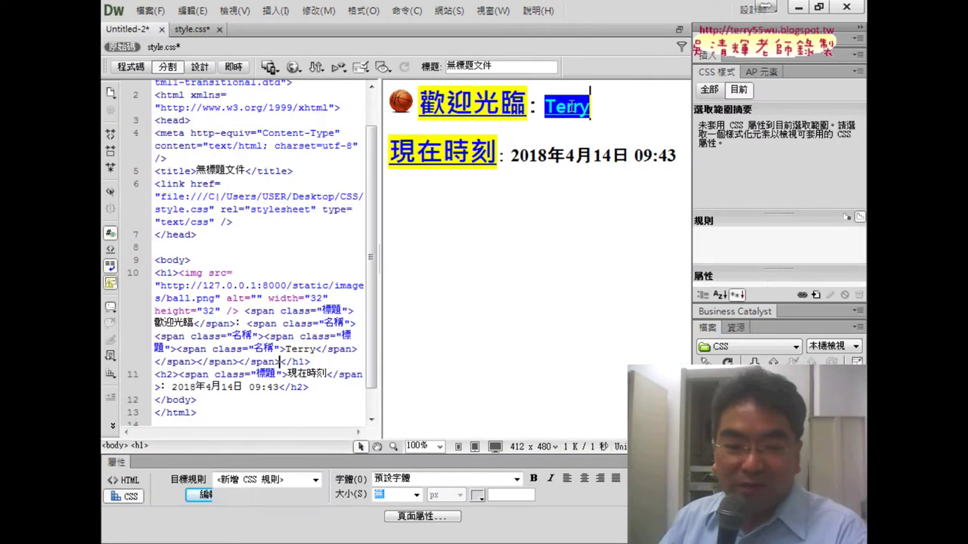
{"action": "left_click", "coordinate": [295, 484]}
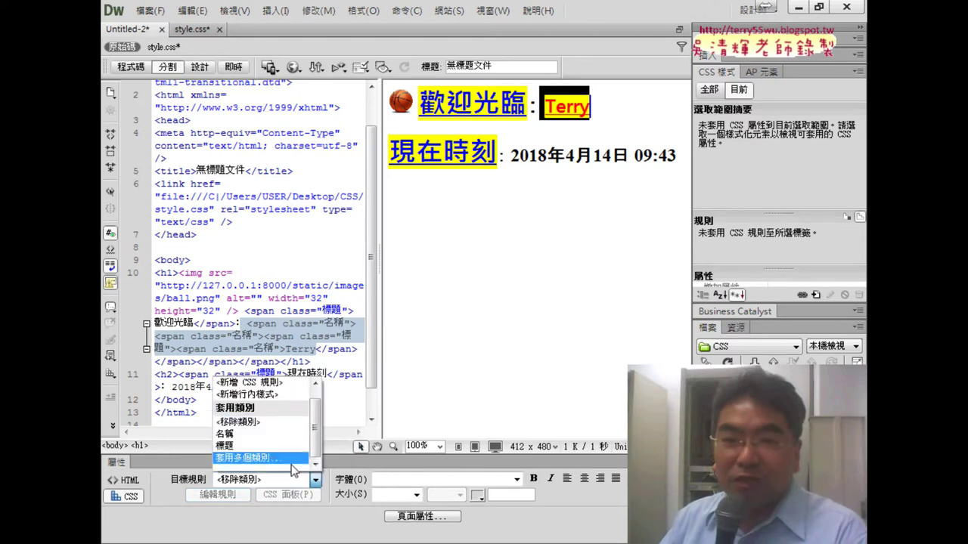
{"action": "left_click", "coordinate": [297, 432]}
{"action": "left_click", "coordinate": [503, 371]}
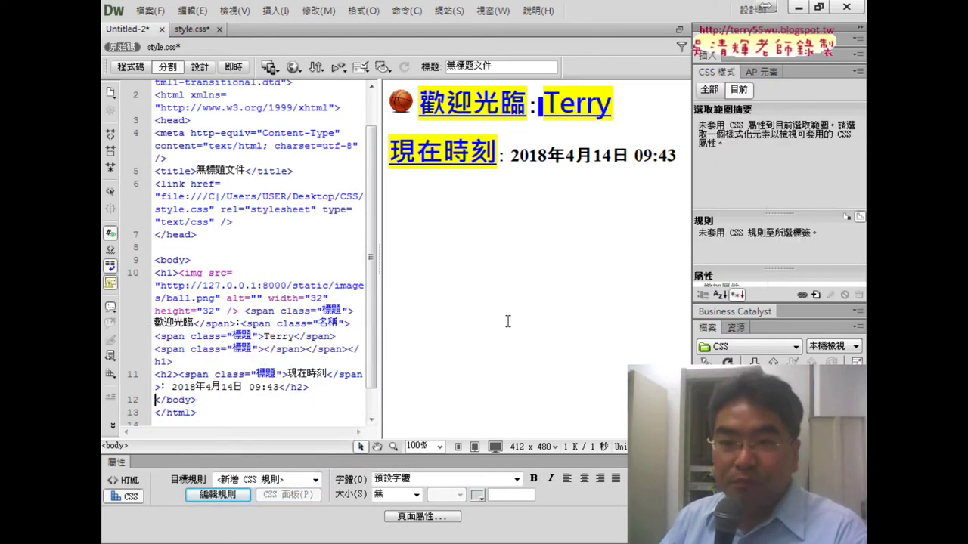
- Reapply the 名稱 class to Terry and go back to style.css
{"action": "left_click_drag", "start_coordinate": [541, 104], "coordinate": [625, 104]}
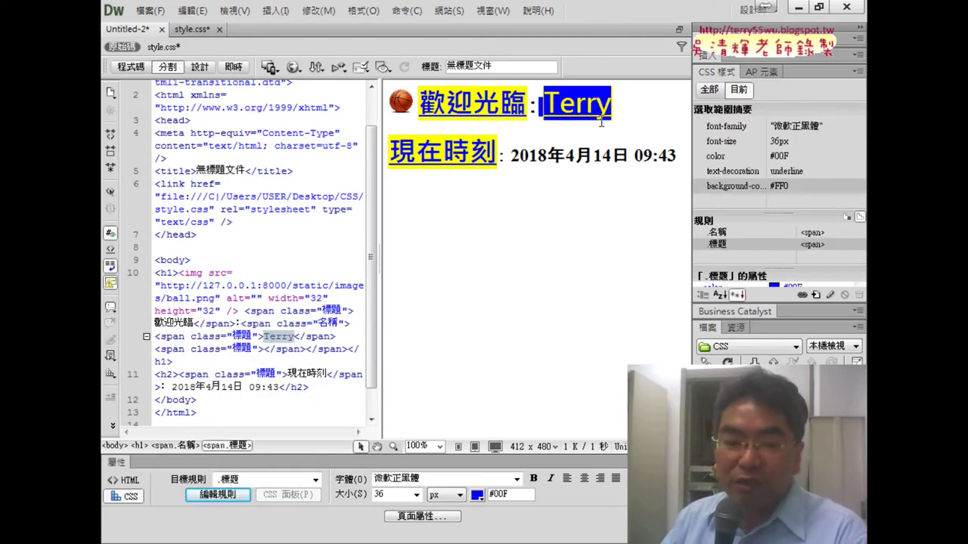
{"action": "left_click", "coordinate": [291, 481]}
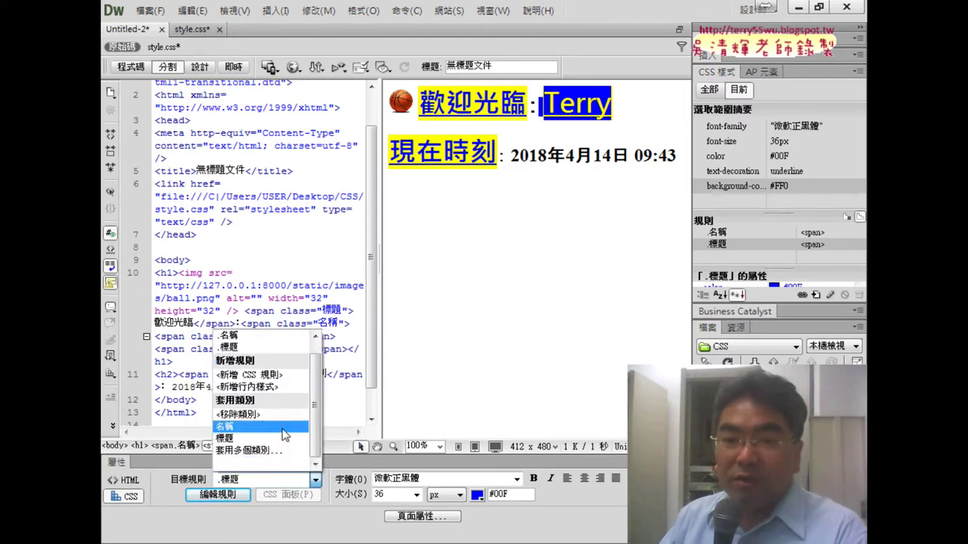
{"action": "left_click", "coordinate": [282, 428]}
{"action": "left_click", "coordinate": [484, 340]}
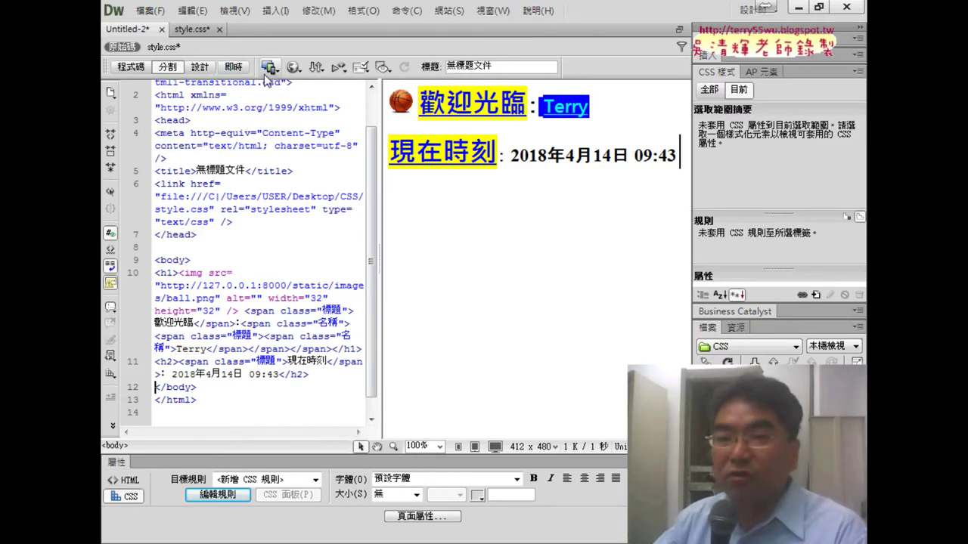
{"action": "left_click", "coordinate": [567, 148]}
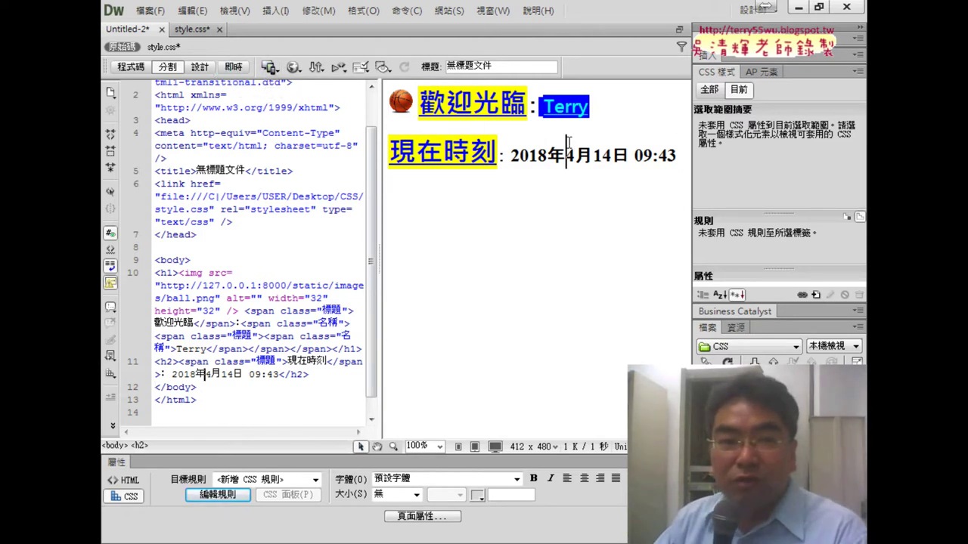
{"action": "left_click", "coordinate": [194, 28]}
{"action": "left_click", "coordinate": [150, 10]}
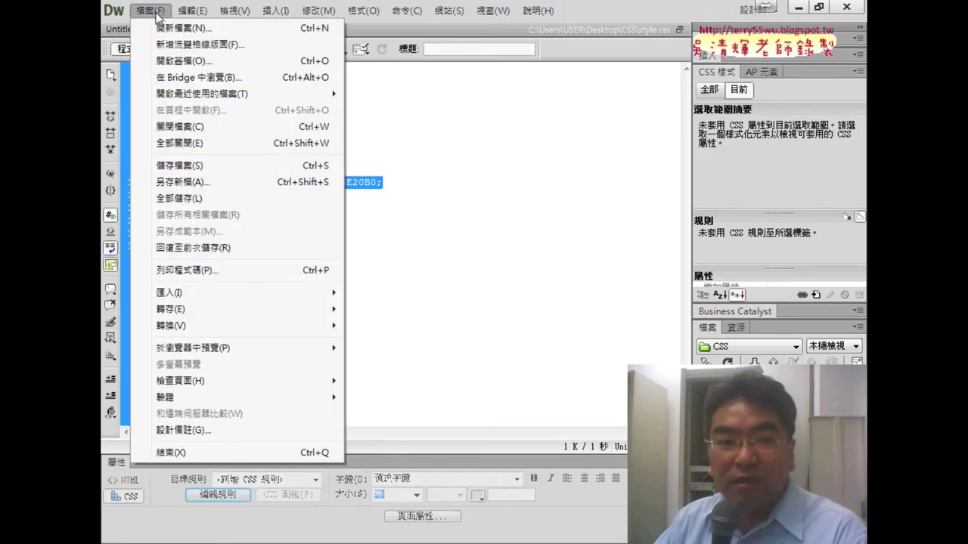
- Save style.css and check Terry's new shadow styling on the Untitled-2 page
{"action": "left_click", "coordinate": [180, 166]}
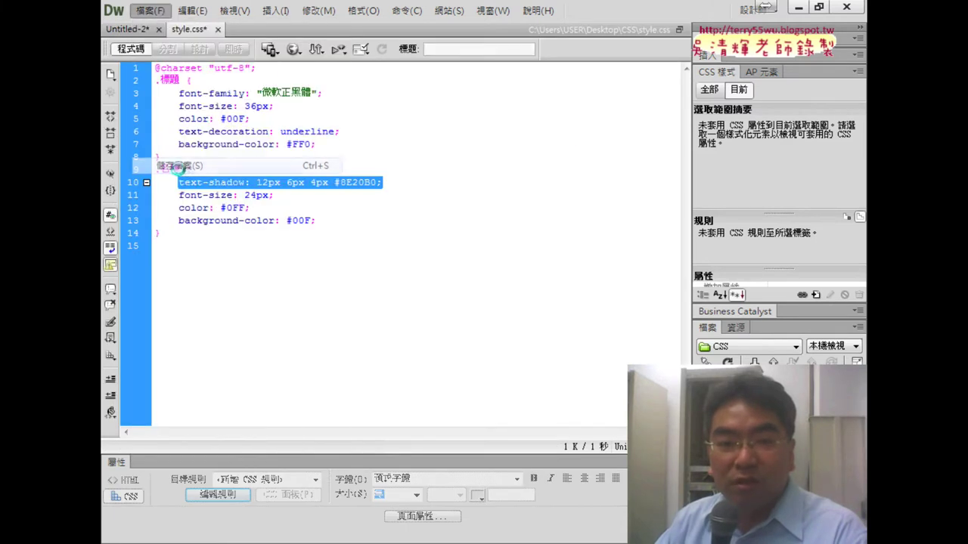
{"action": "left_click_drag", "start_coordinate": [394, 188], "coordinate": [185, 179]}
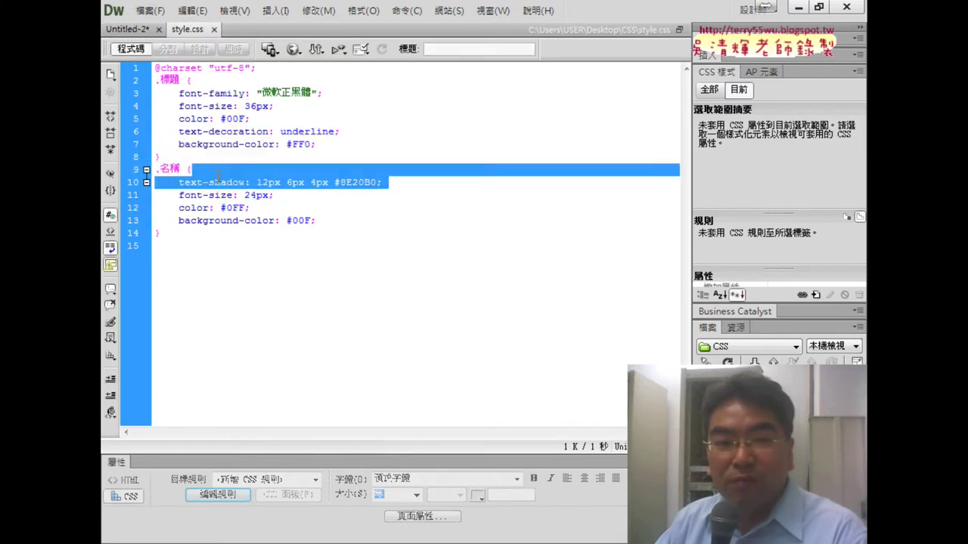
{"action": "left_click", "coordinate": [140, 31]}
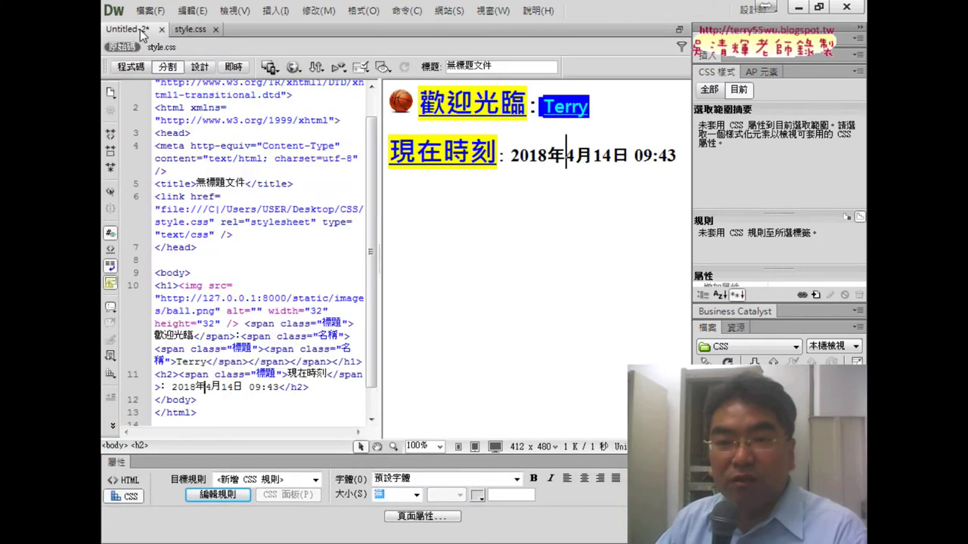
{"action": "left_click", "coordinate": [567, 106]}
{"action": "left_click", "coordinate": [540, 106]}
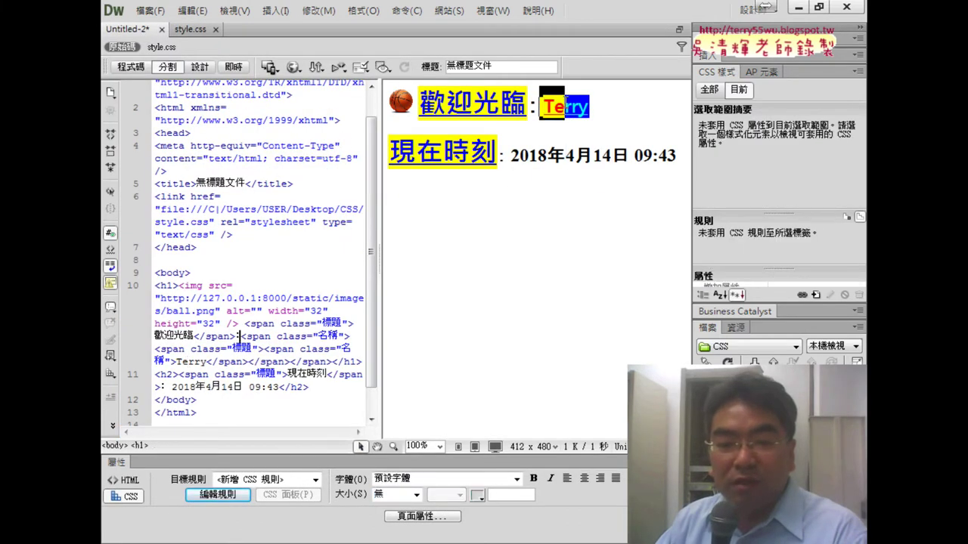
{"action": "left_click", "coordinate": [543, 236]}
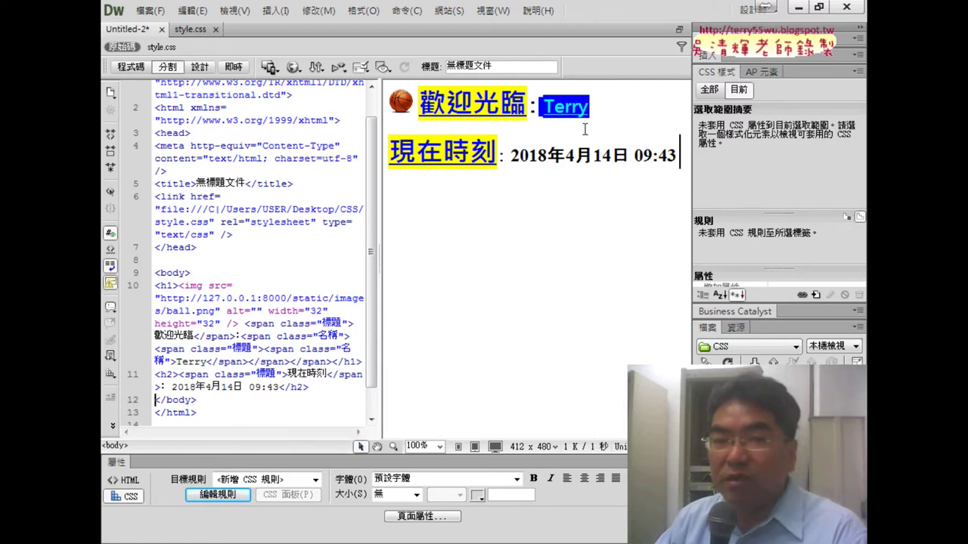
{"action": "left_click", "coordinate": [575, 155]}
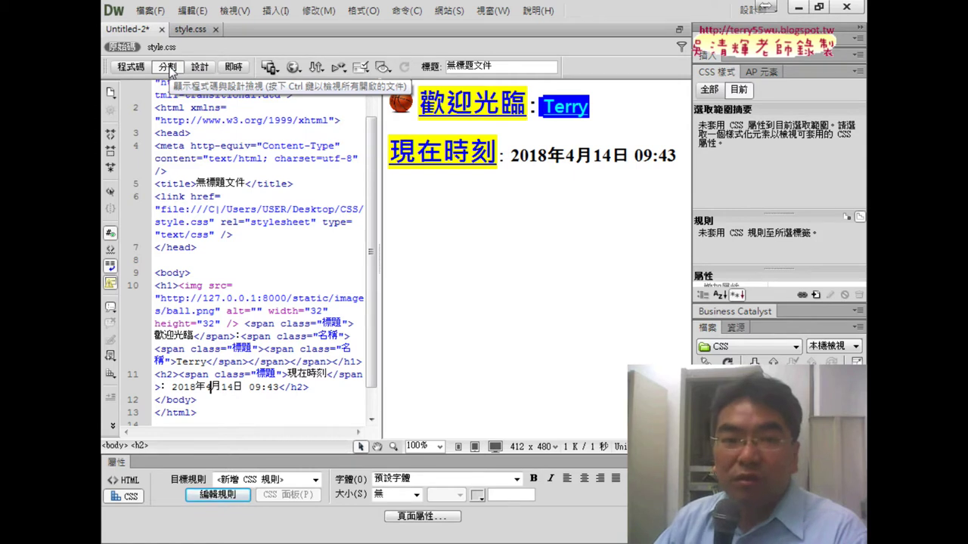
- Preview Terry's purple text shadow in Live view, then return to the CSS3 text-shadow generator
{"action": "left_click", "coordinate": [234, 68]}
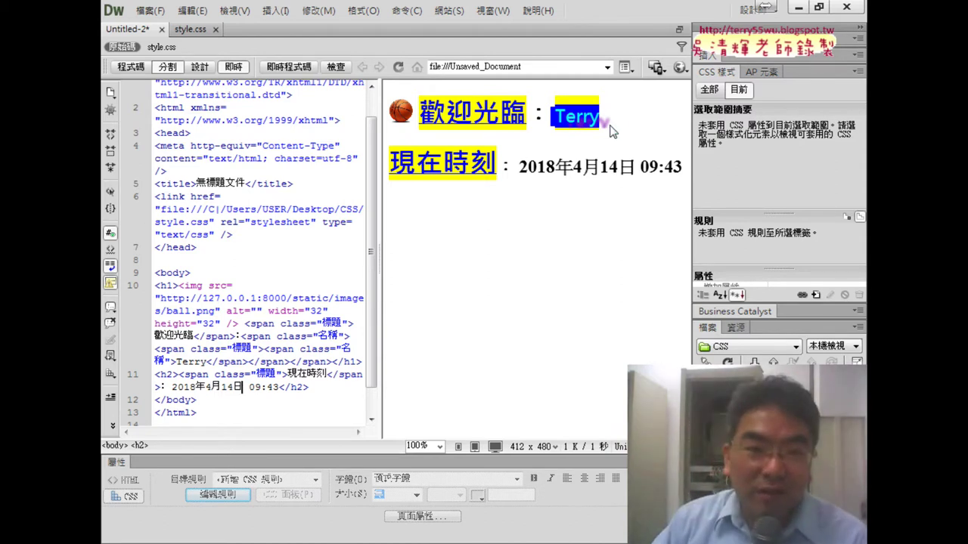
{"action": "left_click", "coordinate": [236, 68]}
{"action": "left_click", "coordinate": [509, 144]}
{"action": "left_click", "coordinate": [234, 67]}
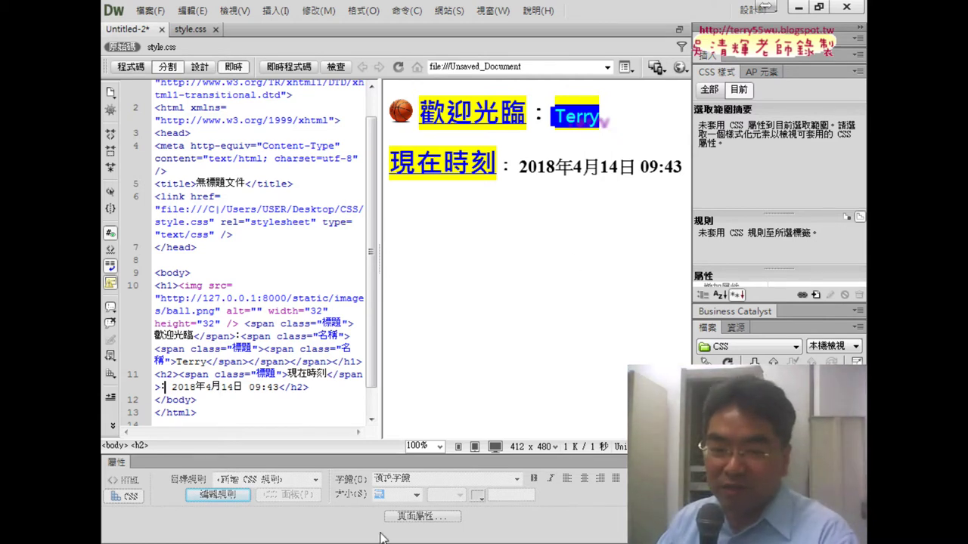
{"action": "left_click", "coordinate": [388, 445]}
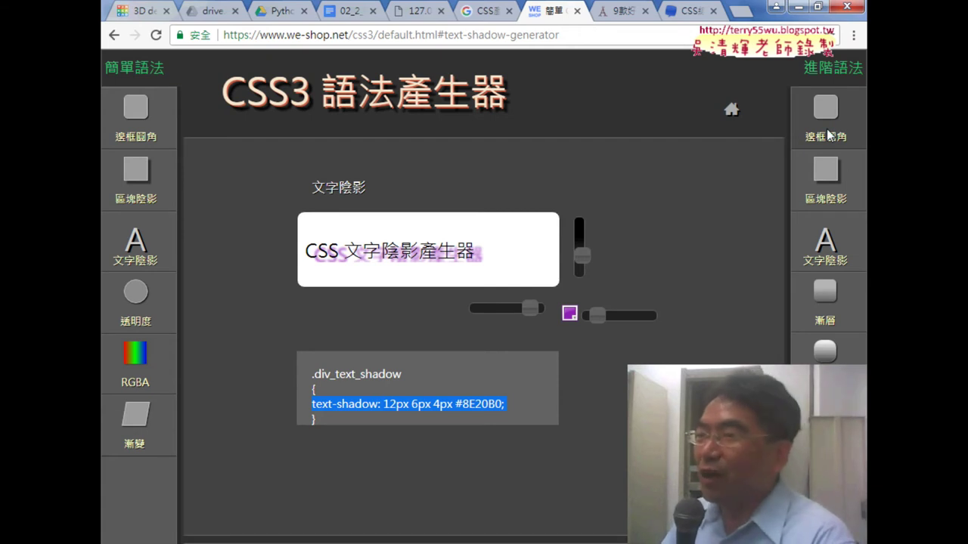
- Browse the Google results for CSS產生器 and open AIDEC's CSS generator article
{"action": "left_click", "coordinate": [829, 135]}
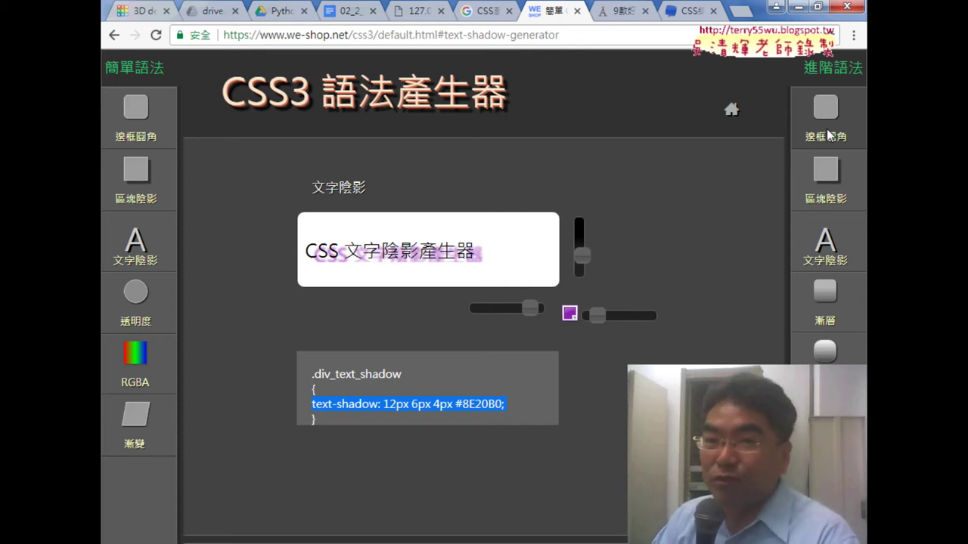
{"action": "left_click", "coordinate": [487, 11]}
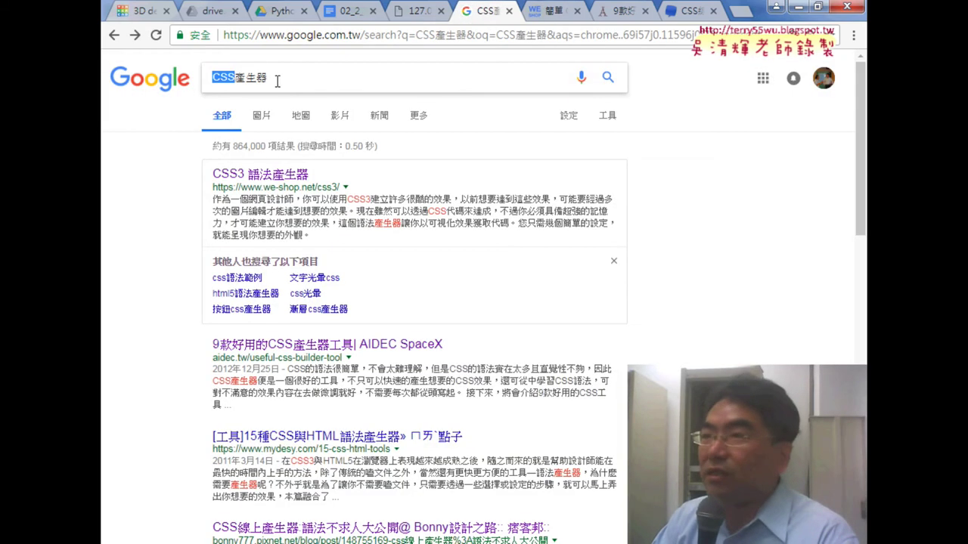
{"action": "left_click", "coordinate": [554, 11]}
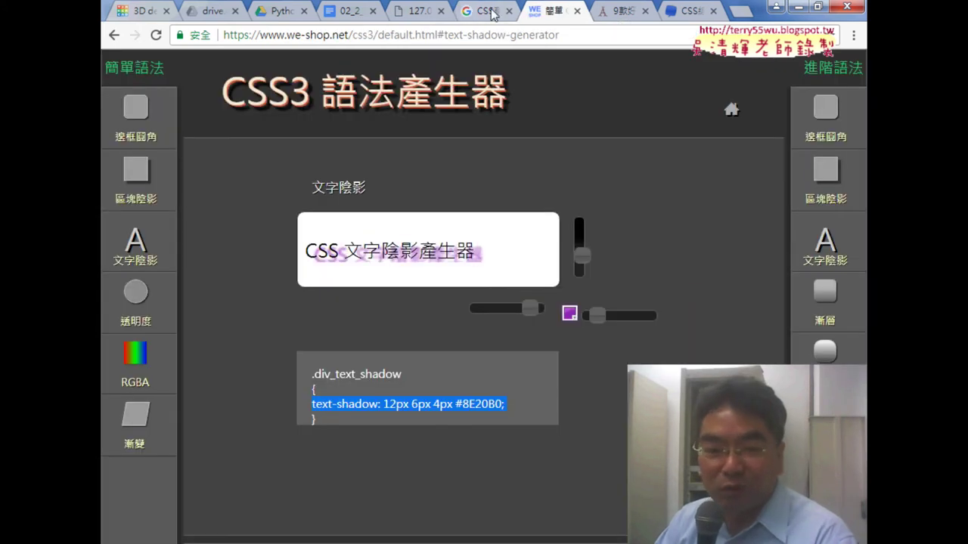
{"action": "left_click", "coordinate": [497, 12]}
{"action": "scroll", "coordinate": [358, 310], "scroll_direction": "down", "scroll_amount": 3}
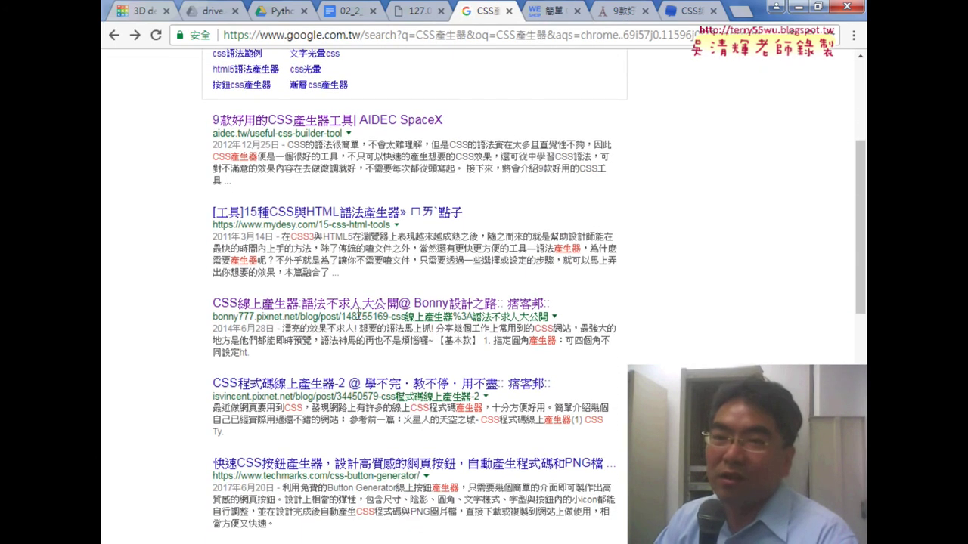
{"action": "left_click", "coordinate": [621, 12]}
- Scroll AIDEC's article down to the colorzilla gradient-editor entry with its presets, preview and generated CSS
{"action": "scroll", "coordinate": [648, 187], "scroll_direction": "down", "scroll_amount": 3}
{"action": "scroll", "coordinate": [648, 187], "scroll_direction": "up", "scroll_amount": 3}
{"action": "scroll", "coordinate": [648, 187], "scroll_direction": "up", "scroll_amount": 3}
{"action": "scroll", "coordinate": [648, 186], "scroll_direction": "down", "scroll_amount": 1}
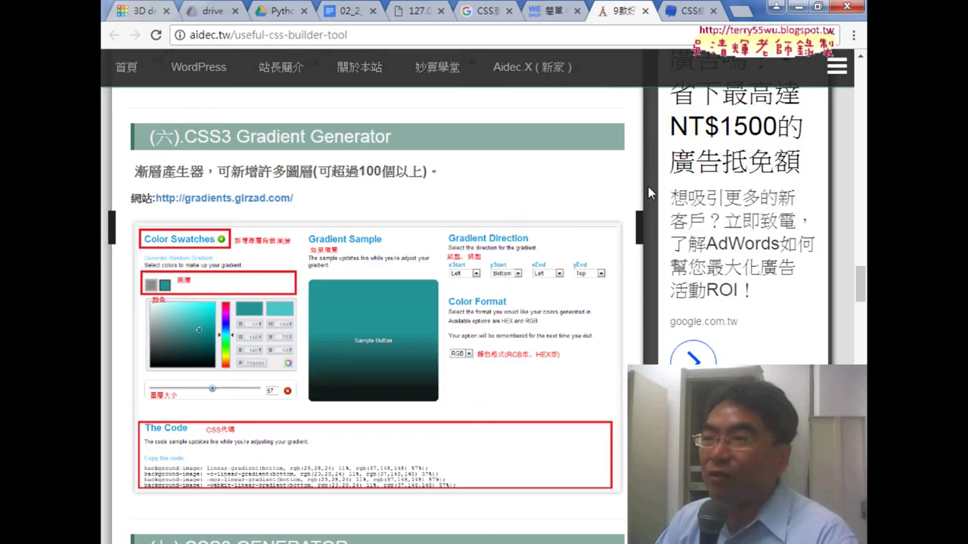
{"action": "scroll", "coordinate": [502, 206], "scroll_direction": "down", "scroll_amount": 2}
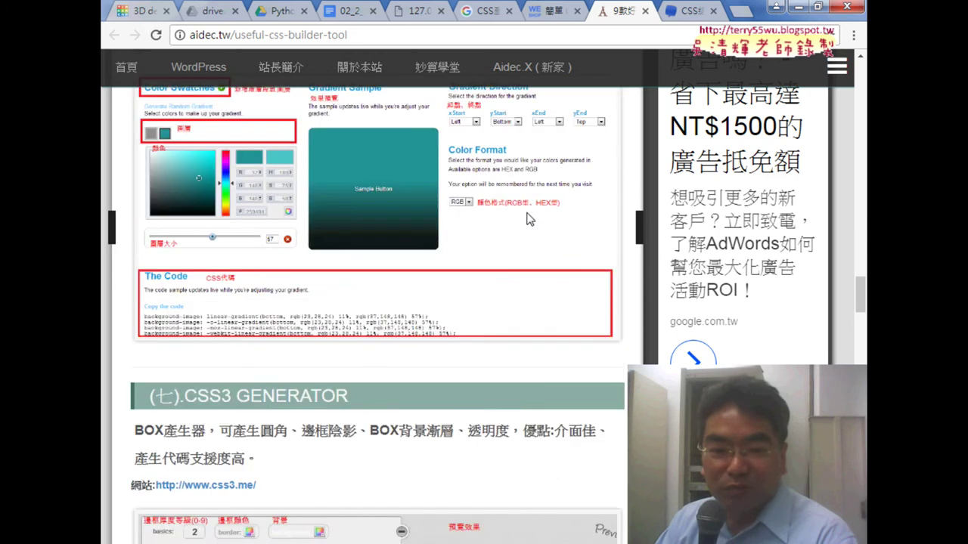
{"action": "scroll", "coordinate": [507, 209], "scroll_direction": "down", "scroll_amount": 3}
{"action": "scroll", "coordinate": [515, 211], "scroll_direction": "down", "scroll_amount": 2}
{"action": "scroll", "coordinate": [521, 213], "scroll_direction": "down", "scroll_amount": 3}
{"action": "scroll", "coordinate": [529, 217], "scroll_direction": "down", "scroll_amount": 5}
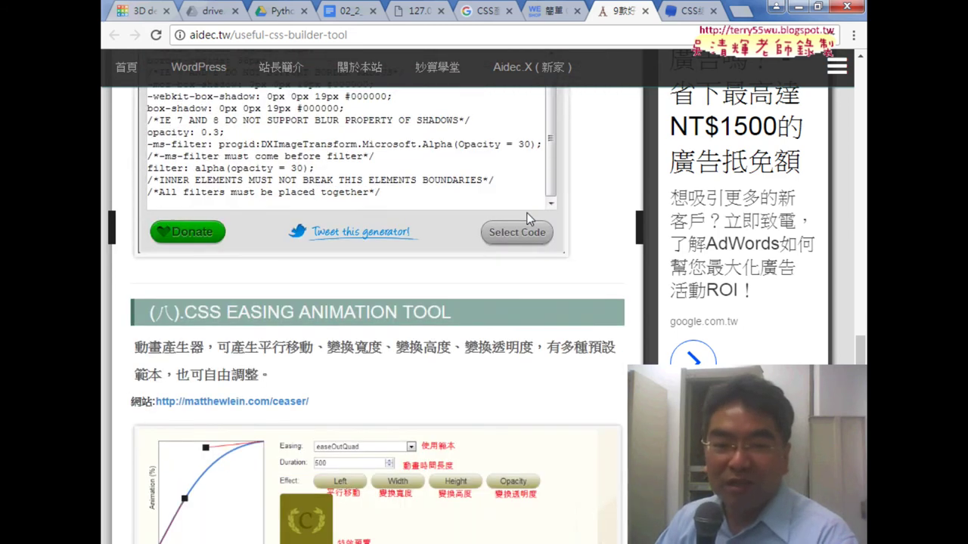
{"action": "scroll", "coordinate": [529, 218], "scroll_direction": "down", "scroll_amount": 2}
{"action": "scroll", "coordinate": [529, 219], "scroll_direction": "down", "scroll_amount": 2}
{"action": "scroll", "coordinate": [529, 219], "scroll_direction": "down", "scroll_amount": 3}
{"action": "scroll", "coordinate": [530, 219], "scroll_direction": "down", "scroll_amount": 3}
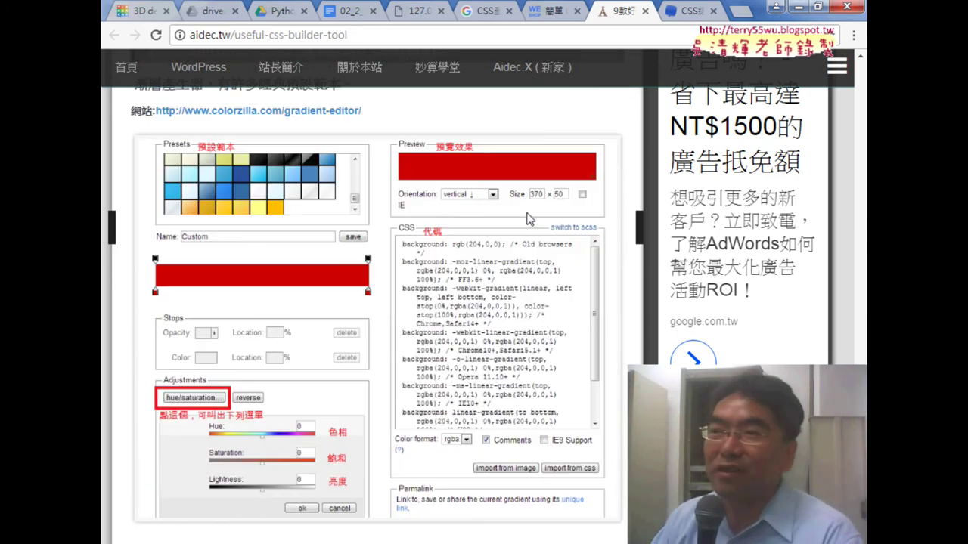